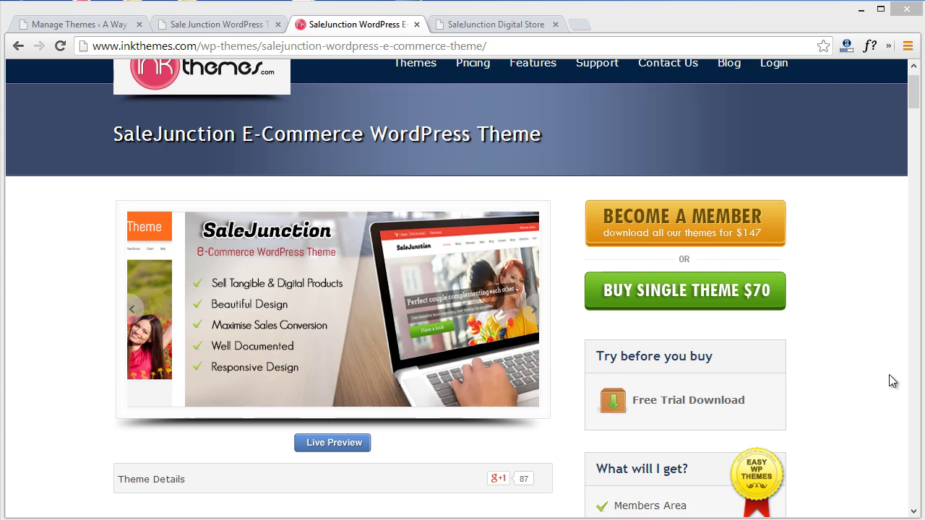
- Switch to the SaleJunction live demo, view its Shop page, then return to the demo homepage
left_click(233, 27)
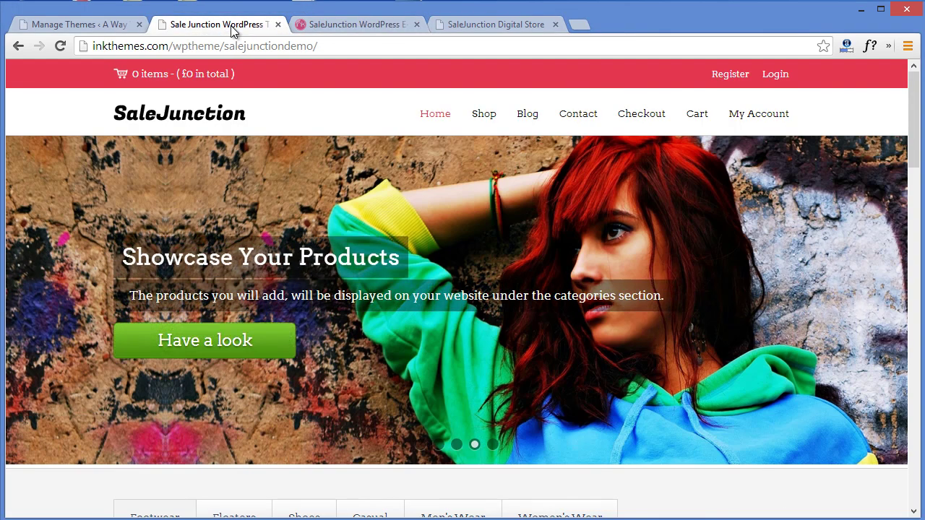
mouse_move(913, 128)
left_mouse_down()
mouse_move(915, 477)
mouse_move(914, 126)
left_mouse_up()
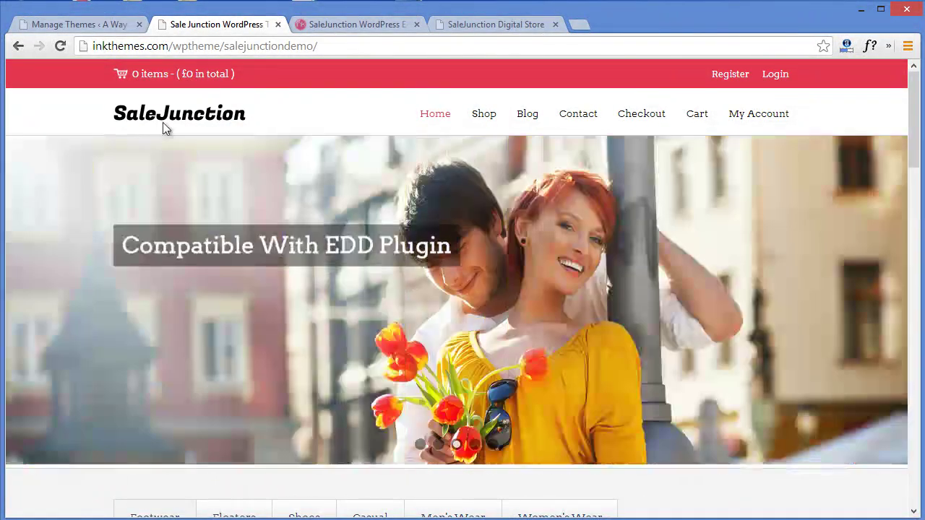
left_click(474, 123)
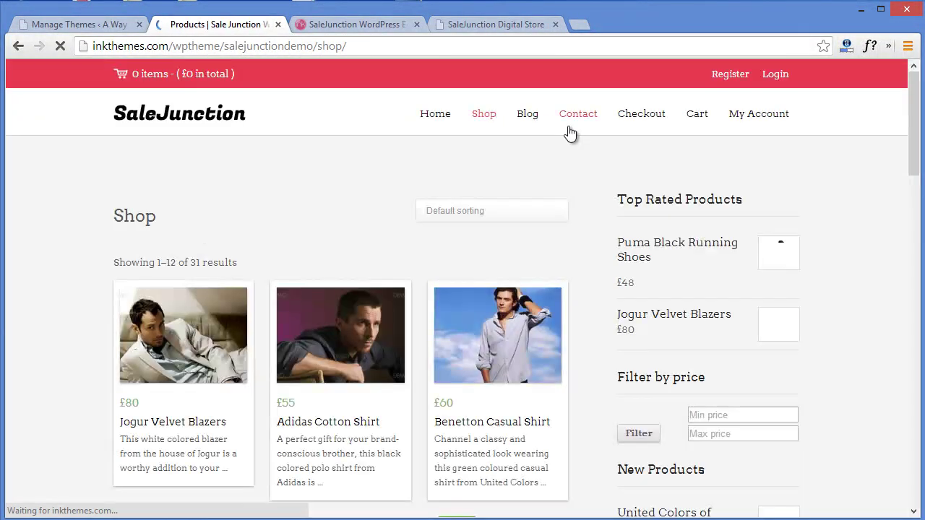
left_click(434, 119)
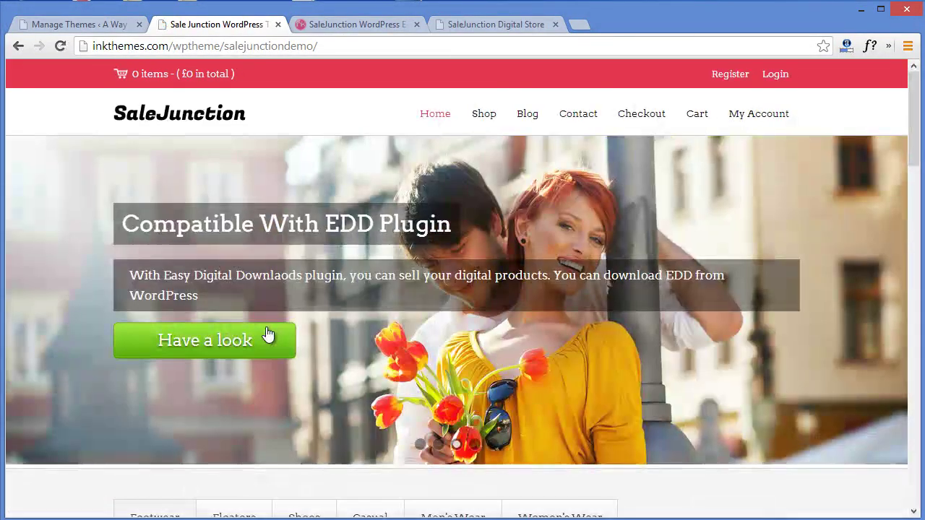
mouse_move(916, 109)
left_mouse_down()
mouse_move(919, 130)
mouse_move(916, 110)
left_mouse_up()
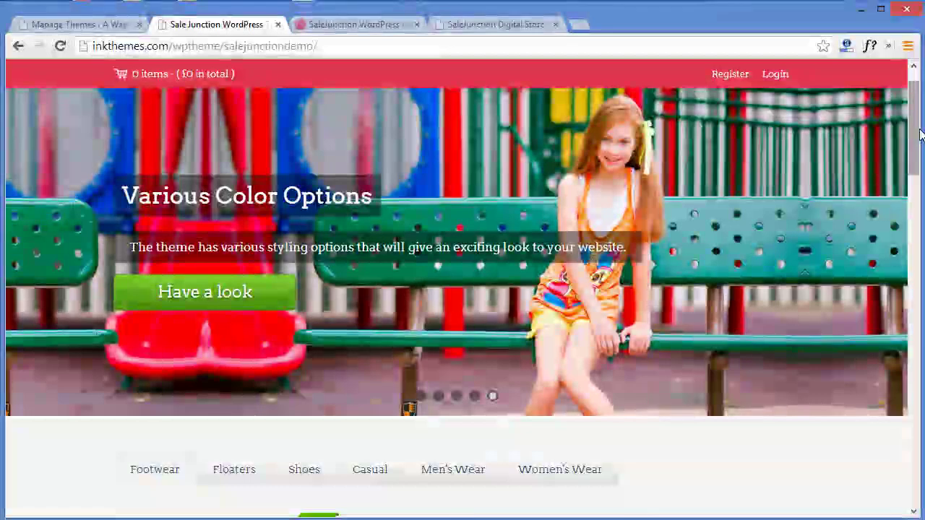
- Review the SaleJunction demo homepage down to the footer and back, then go to Manage Themes
left_click_drag(918, 142, 919, 199)
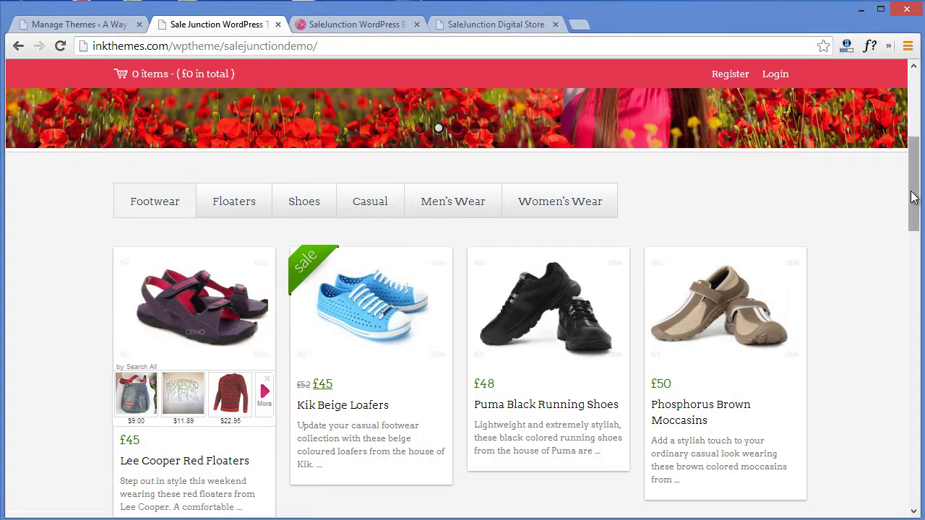
left_click_drag(912, 198, 914, 388)
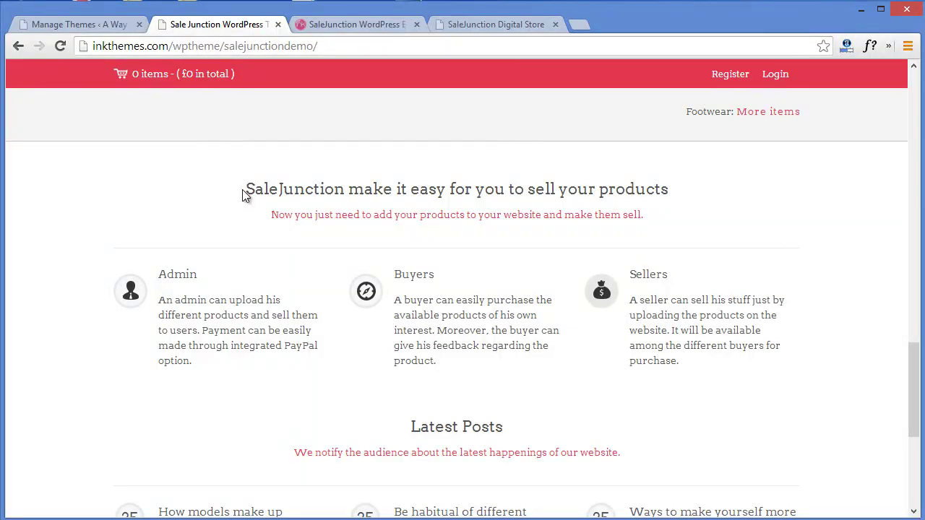
left_click_drag(244, 191, 736, 195)
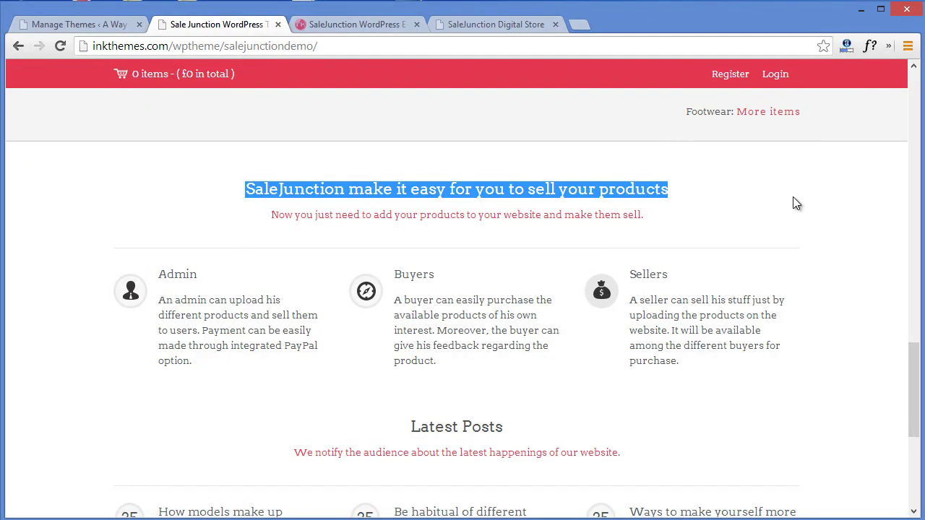
left_click_drag(915, 367, 912, 438)
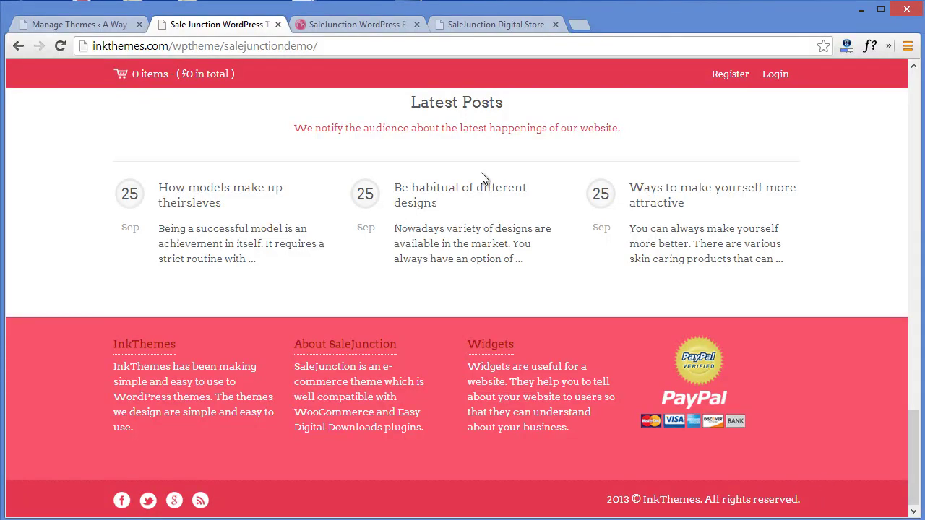
left_click_drag(915, 438, 916, 75)
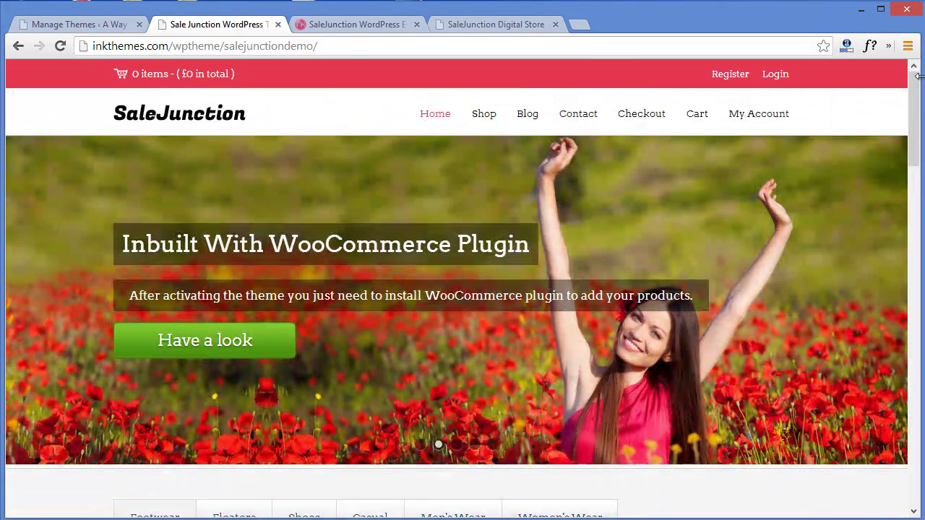
left_click(67, 23)
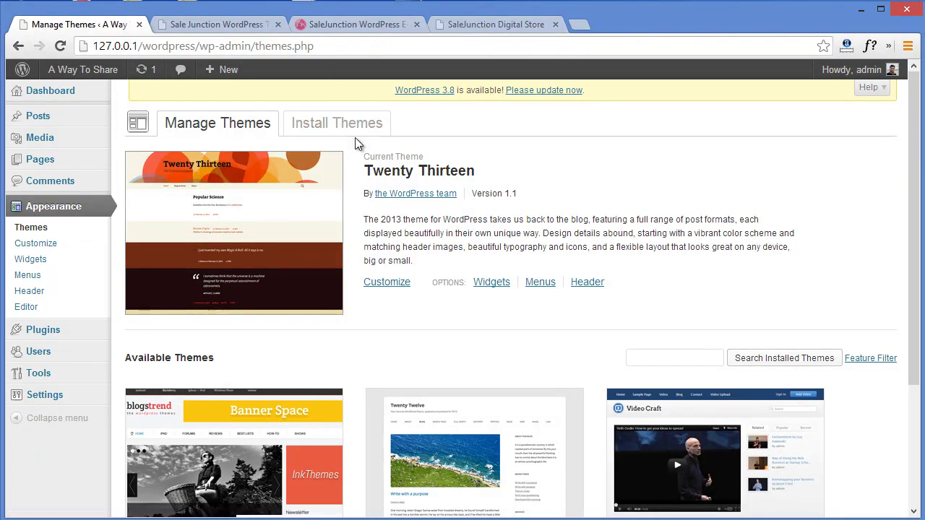
- Go to Appearance > Install Themes > Upload and bring up the .zip file picker
left_click(62, 206)
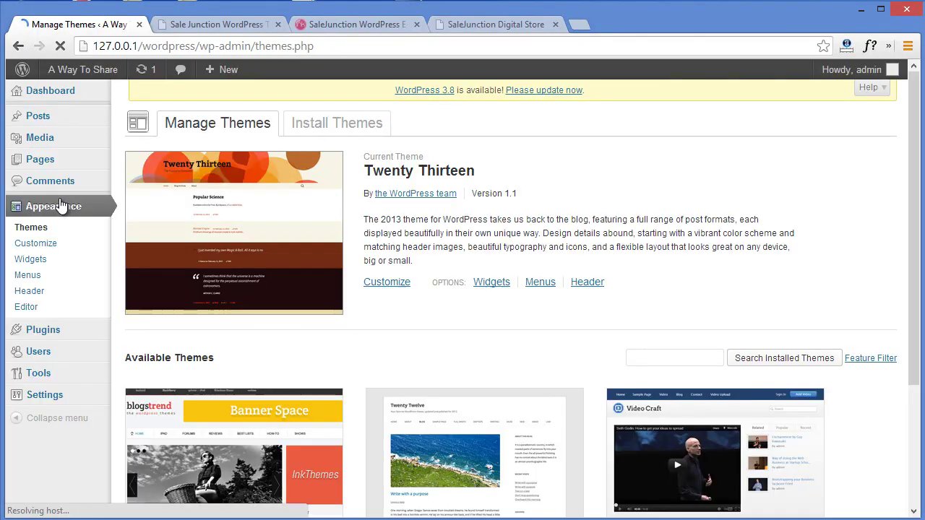
left_click(336, 123)
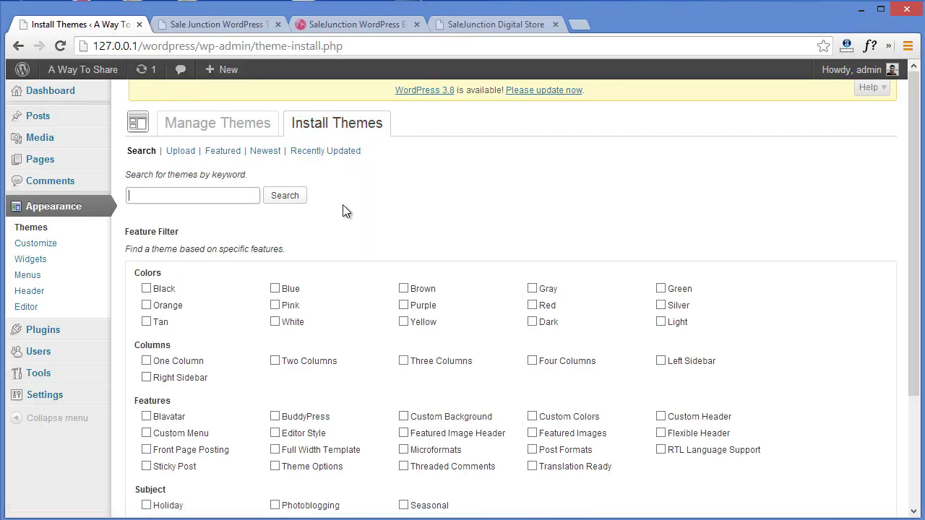
left_click(180, 151)
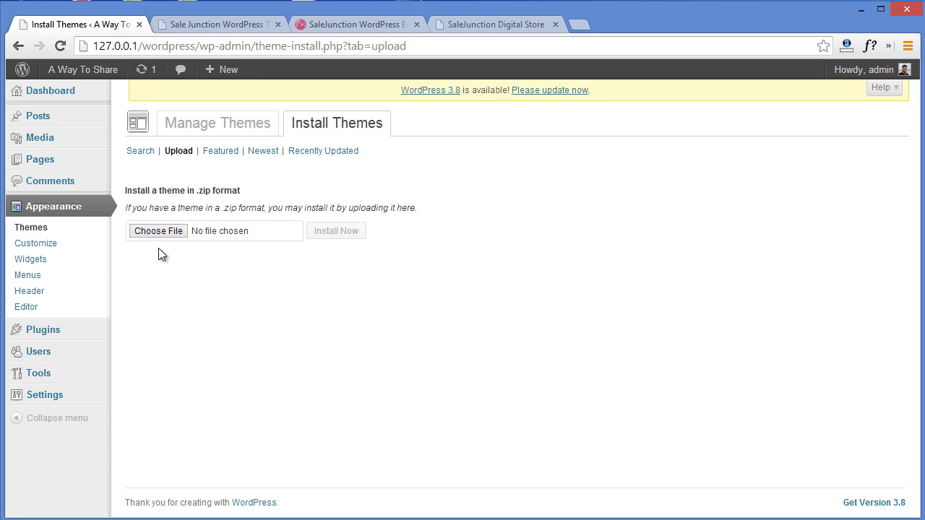
left_click(153, 231)
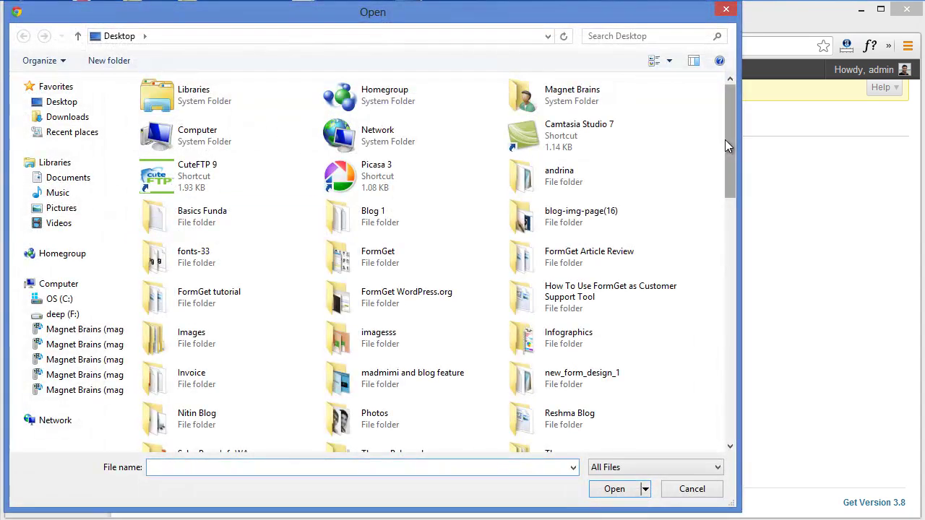
- Install salejunctiontheme.zip and activate SaleJunction Pro as the site theme
left_click_drag(725, 139, 710, 295)
scroll(711, 295, "down", 5)
double_click(383, 224)
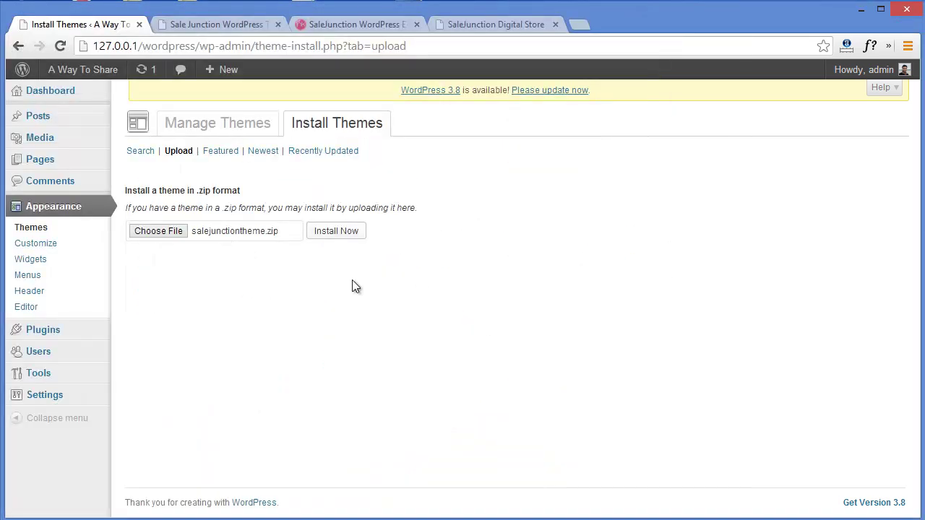
left_click(338, 233)
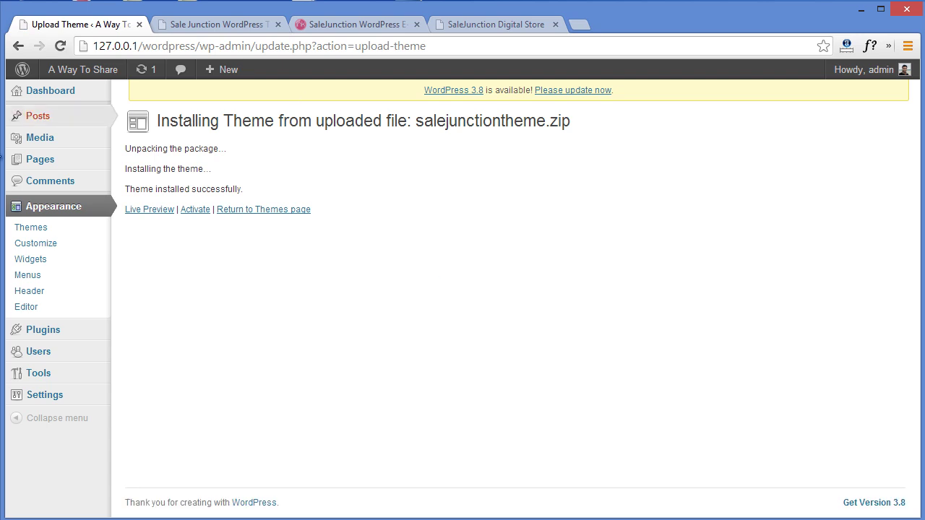
left_click(198, 214)
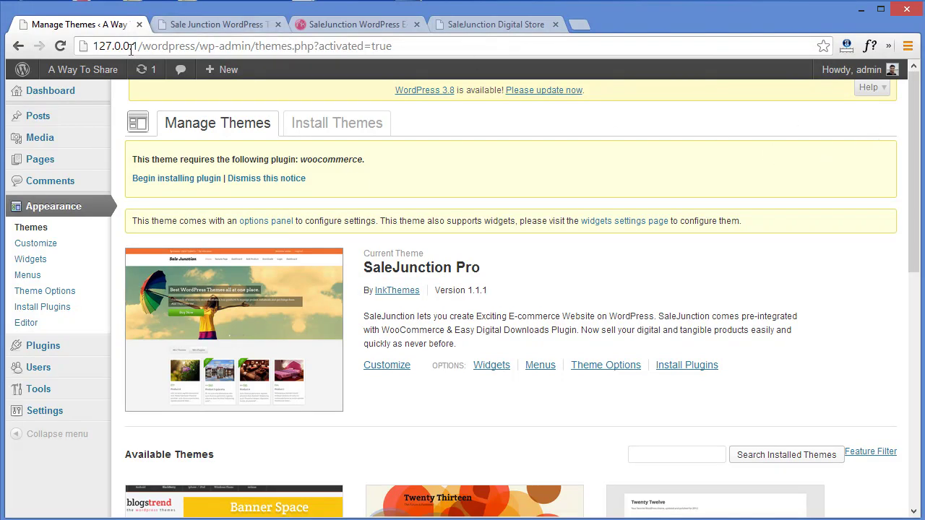
- Visit the live site in its new SaleJunction design, then return to the admin Dashboard
mouse_move(83, 69)
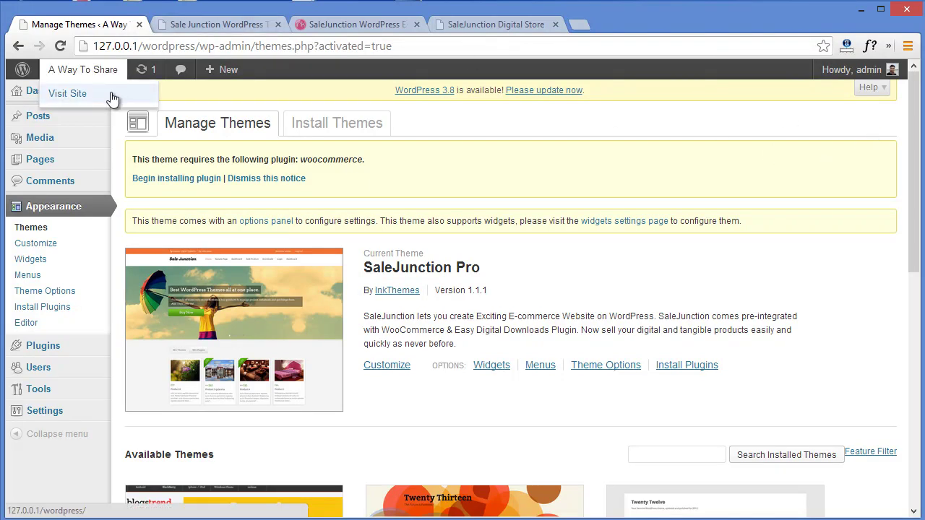
left_click(112, 99)
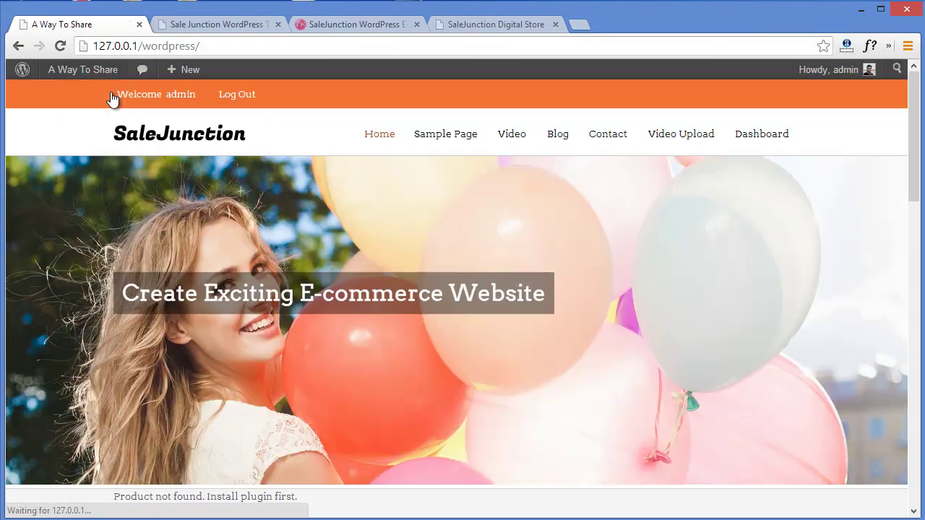
left_click_drag(915, 130, 918, 72)
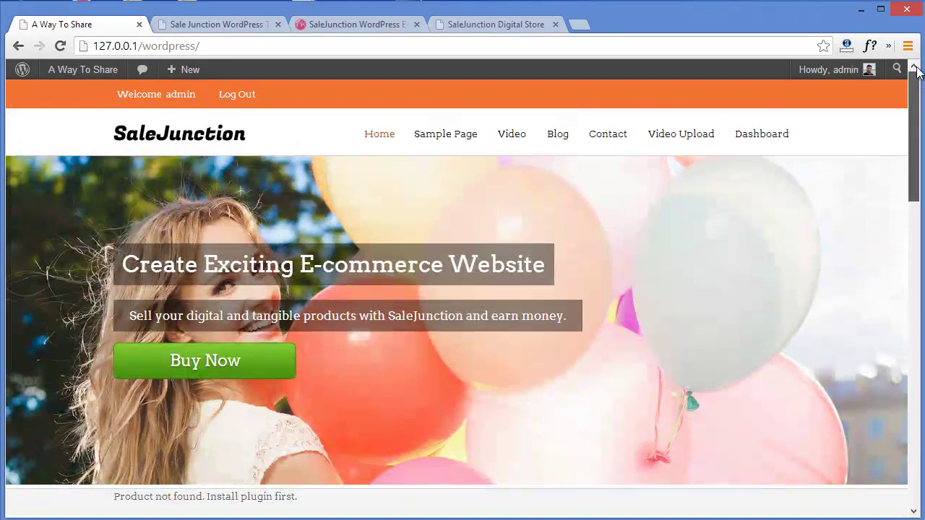
mouse_move(97, 70)
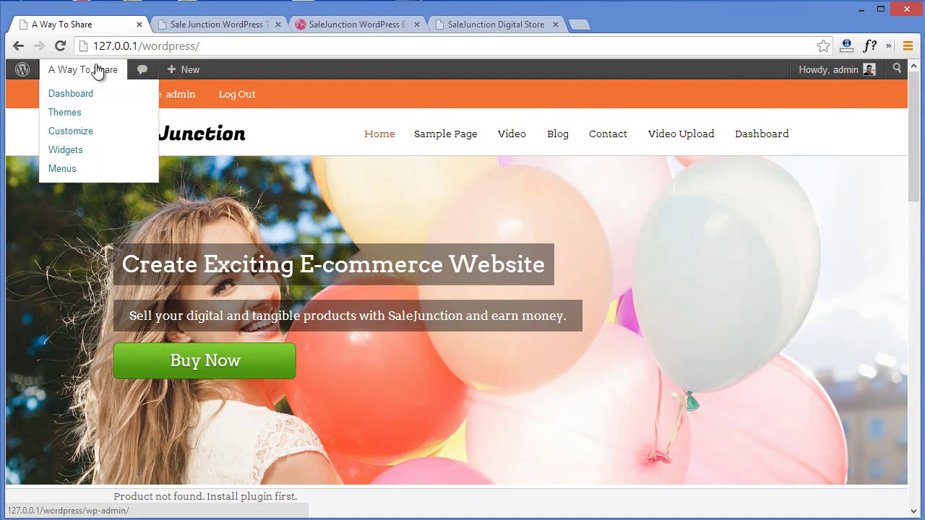
left_click(72, 98)
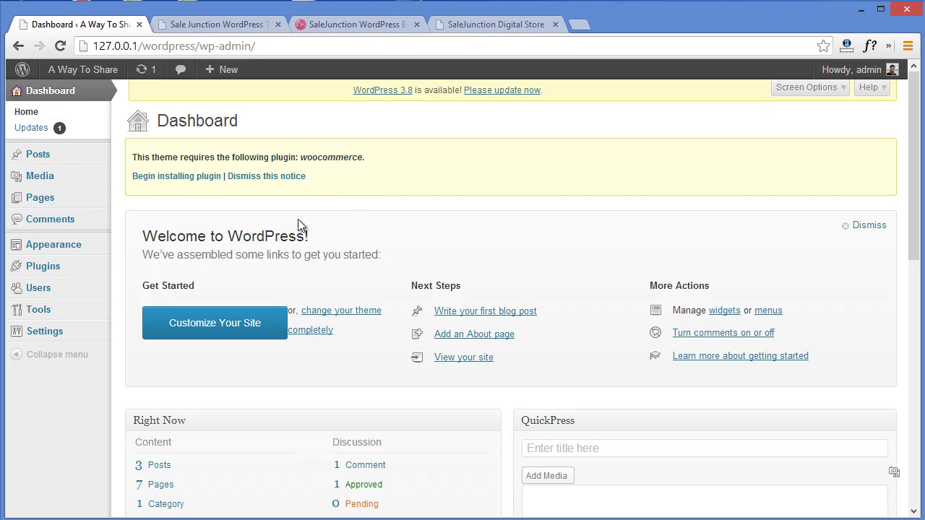
- Install the required woocommerce plugin from the Install Required Plugins page
left_click(184, 183)
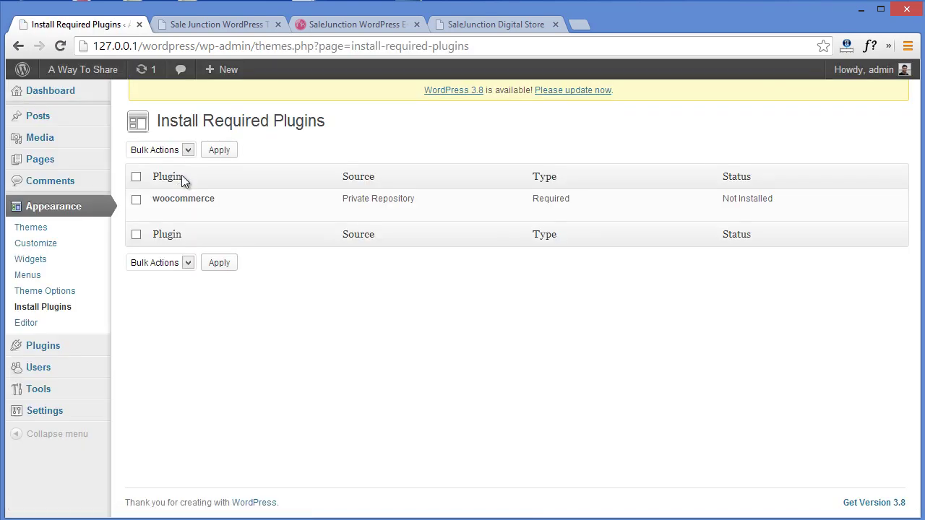
left_click(165, 211)
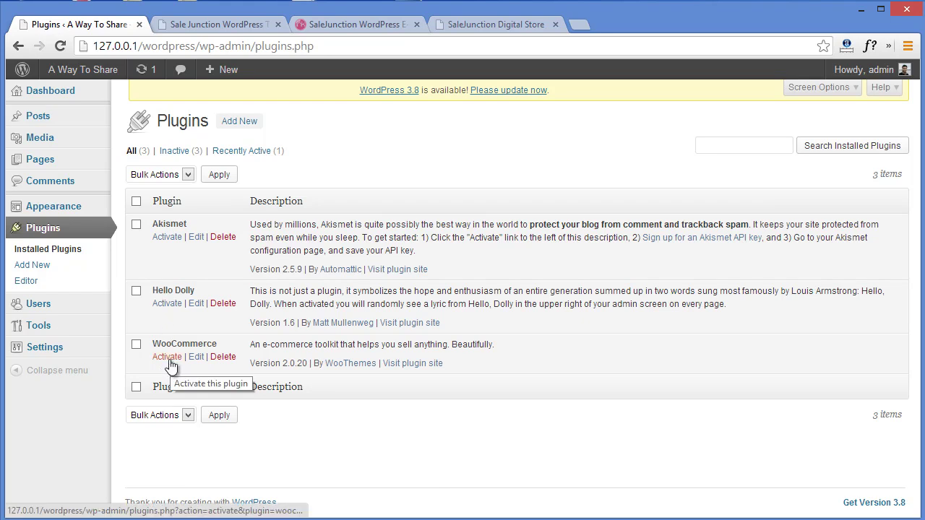
- Activate WooCommerce and open its Products list
left_click(168, 361)
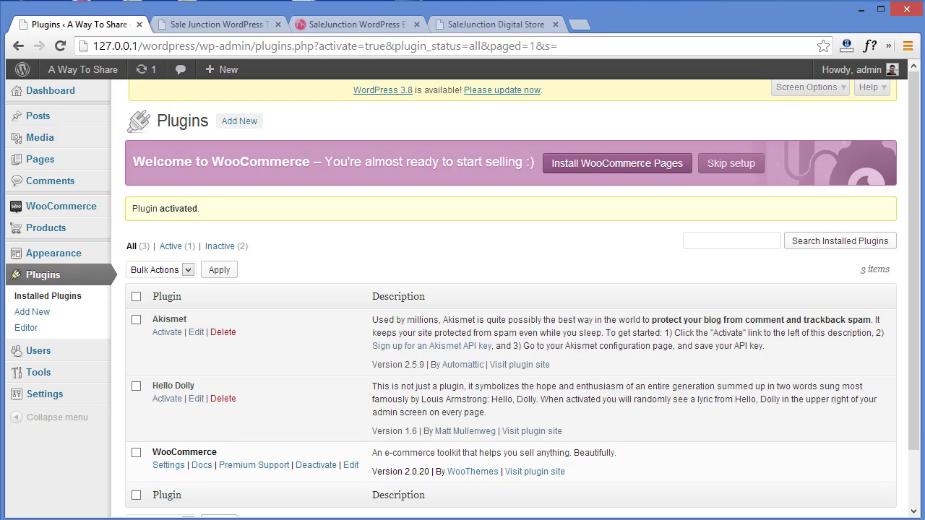
scroll(914, 125, "down", 1)
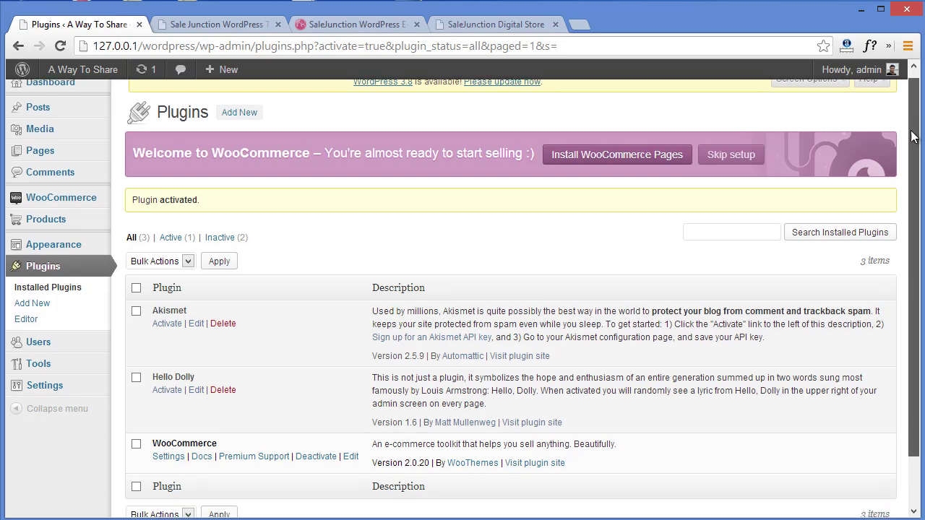
left_click_drag(914, 125, 914, 147)
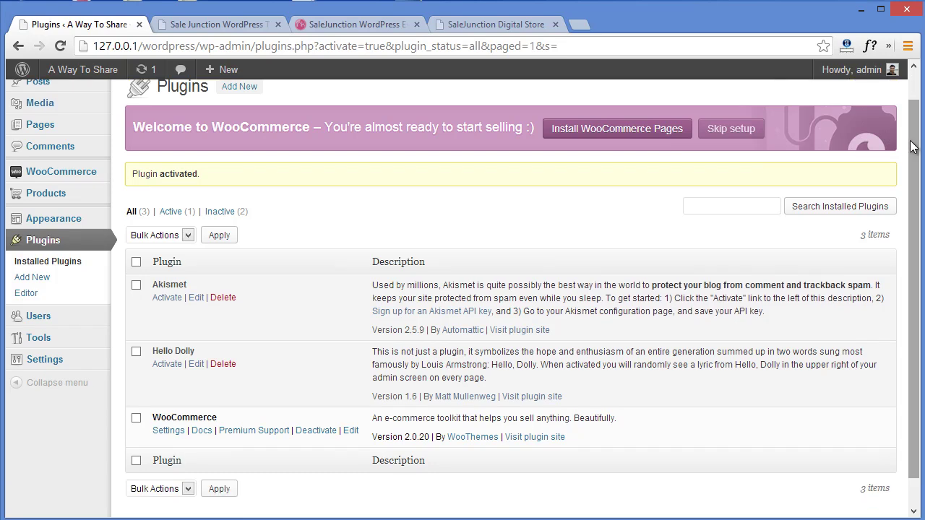
mouse_move(94, 177)
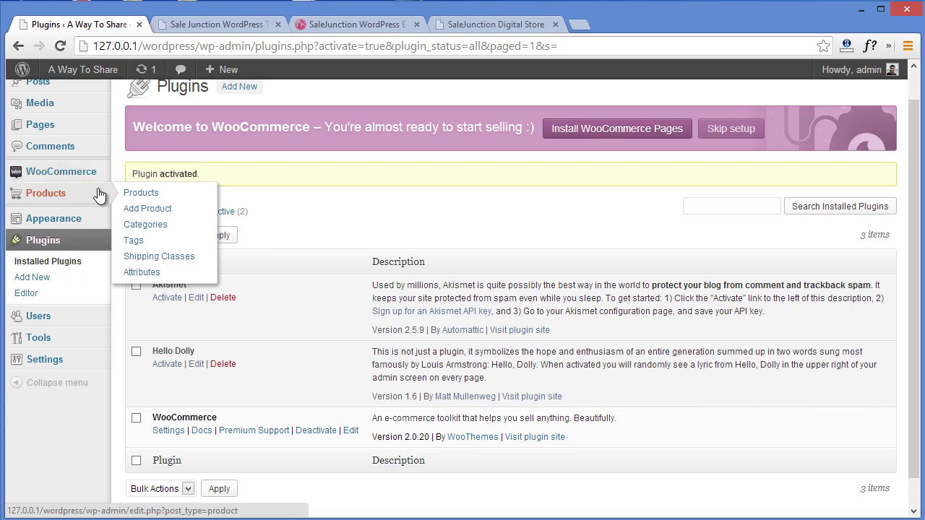
left_click(100, 195)
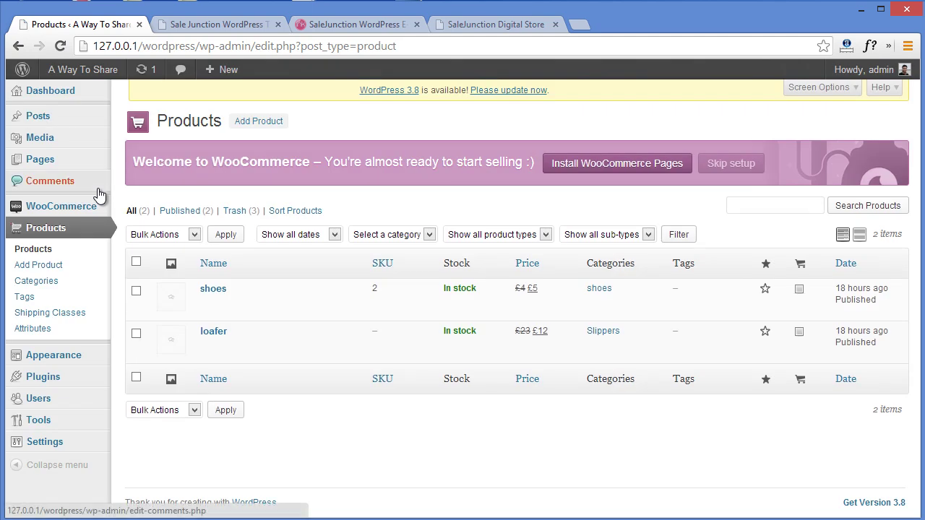
- Go back to the Plugins page and reopen the Products list, now showing no products
key("alt+Left")
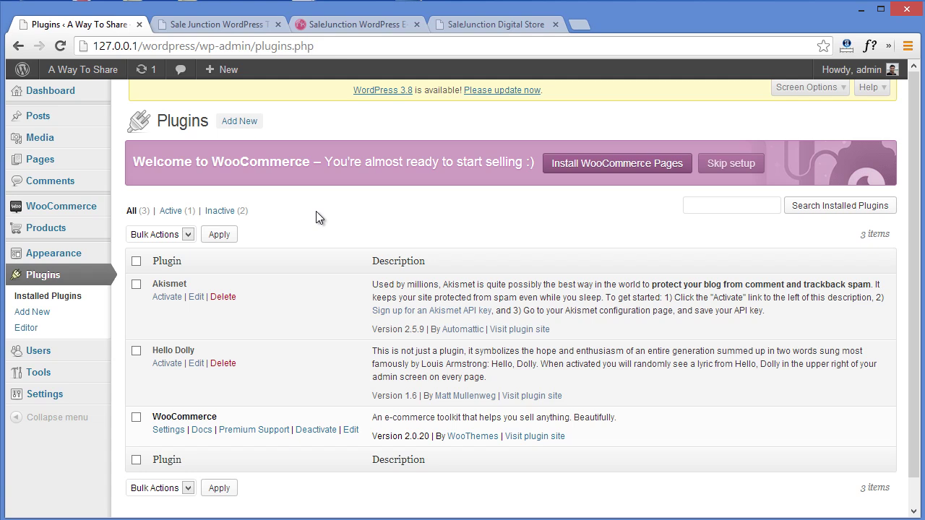
mouse_move(87, 207)
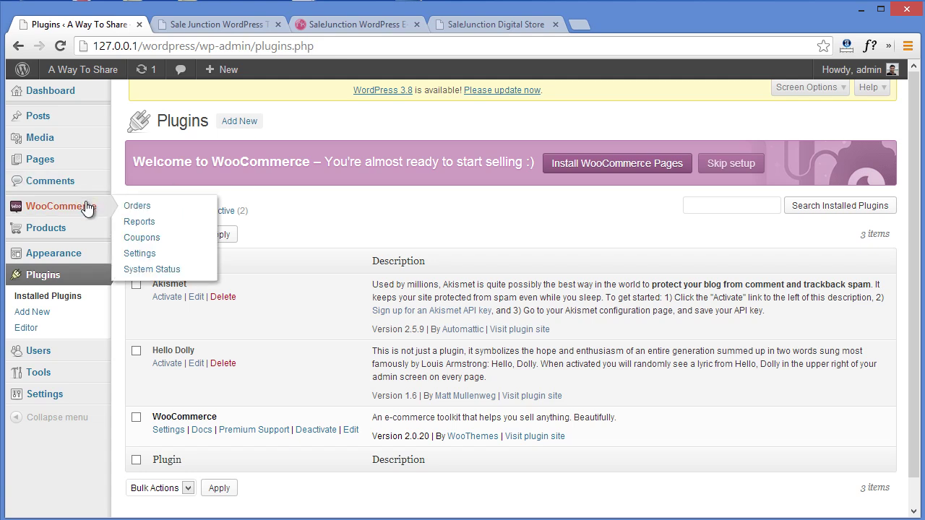
mouse_move(88, 232)
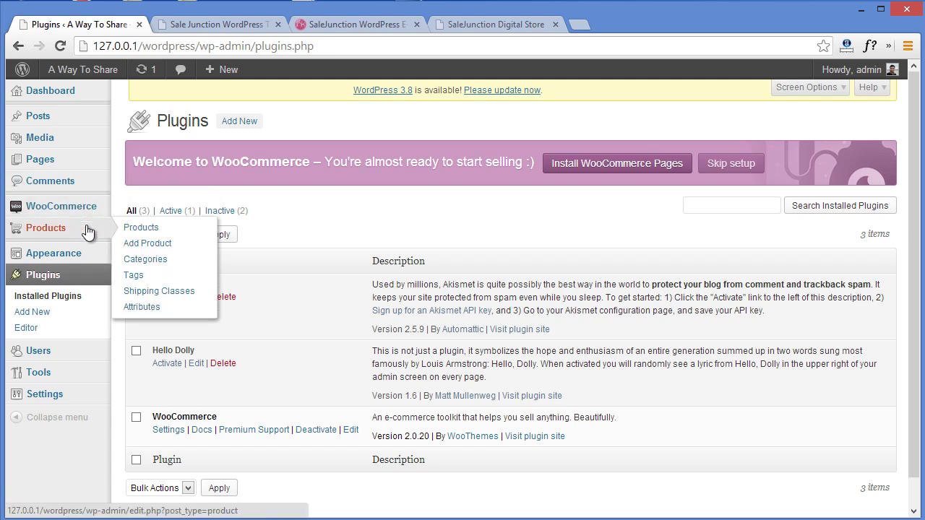
left_click(89, 231)
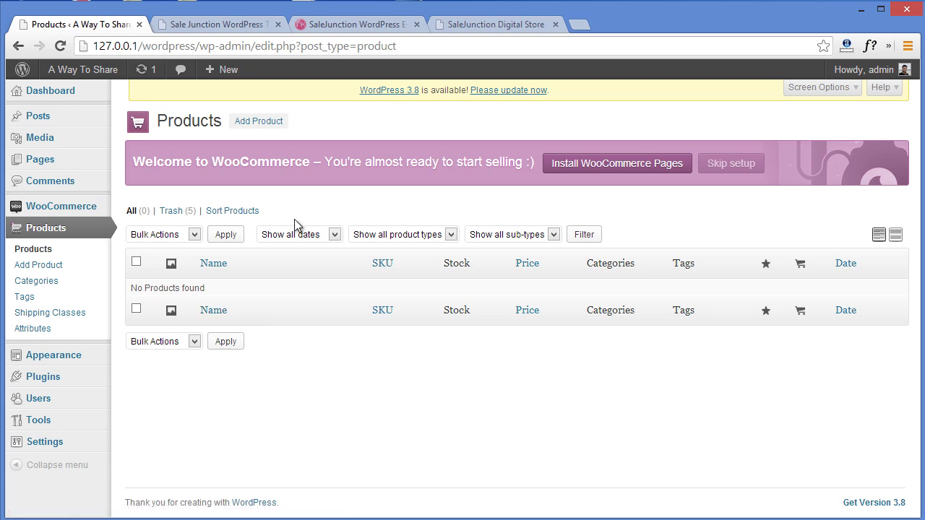
- Create a new product titled 'Loafers' and upload and insert loafer.jpg into its description
left_click(266, 125)
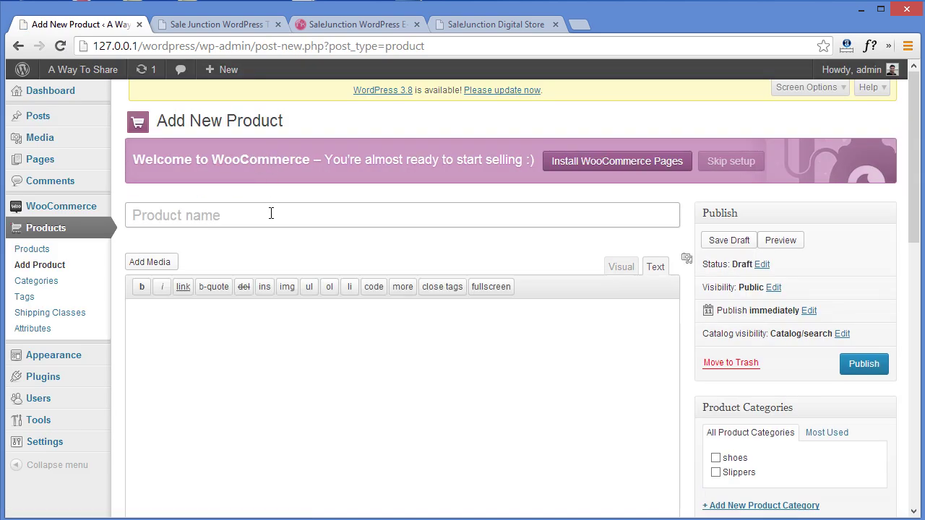
type("Loafers")
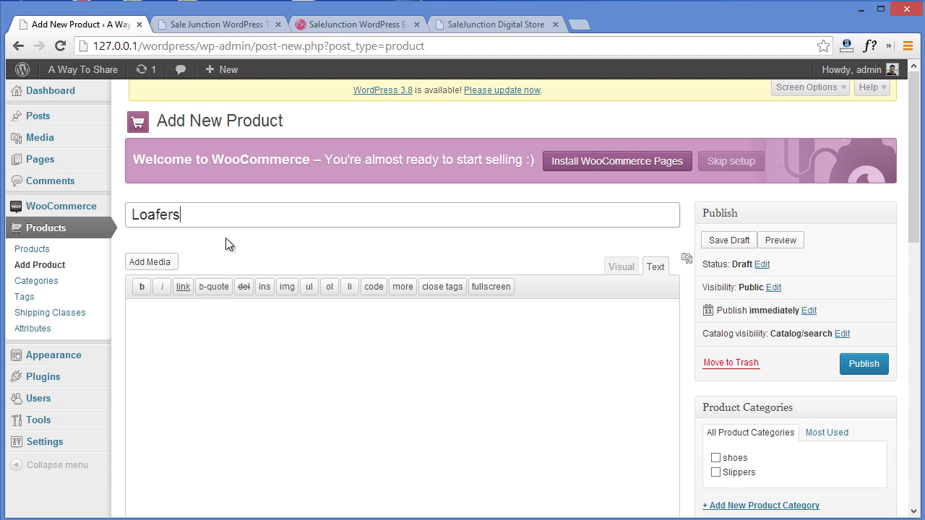
left_click(170, 264)
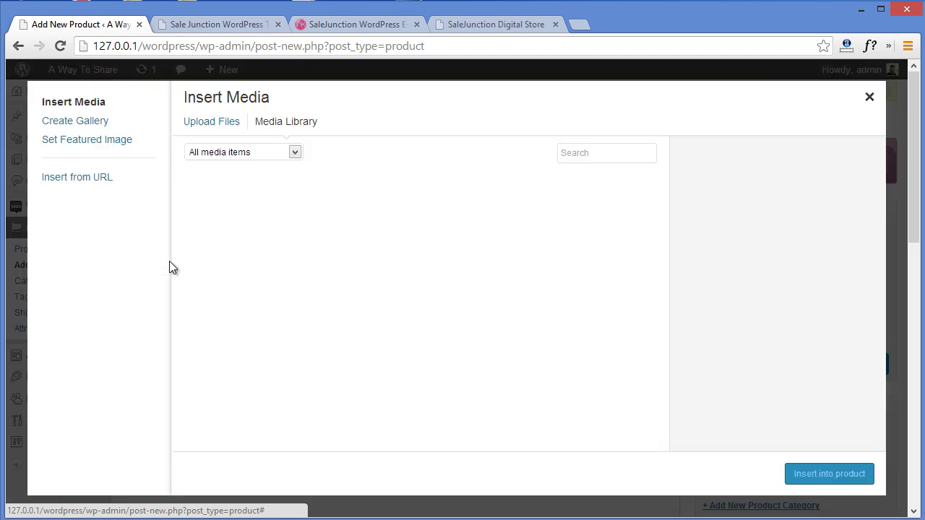
left_click(221, 121)
left_click(209, 326)
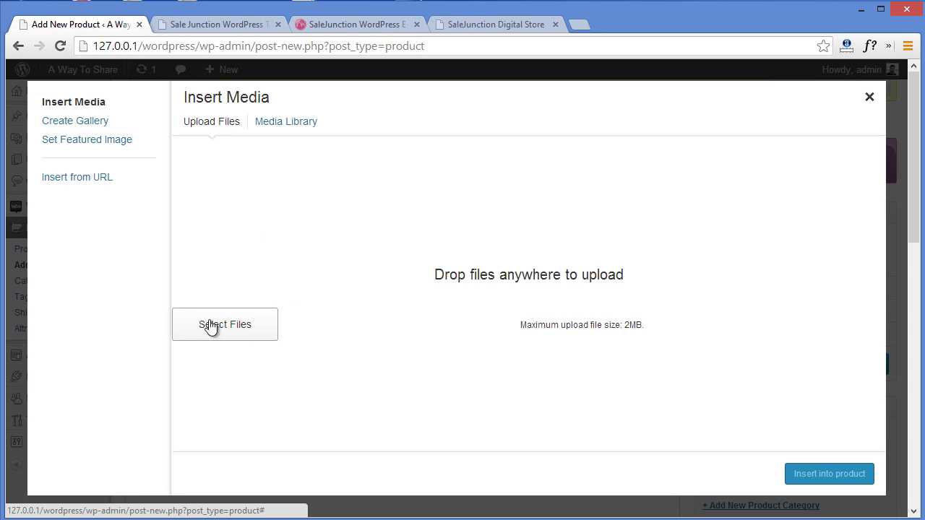
left_click_drag(729, 155, 728, 376)
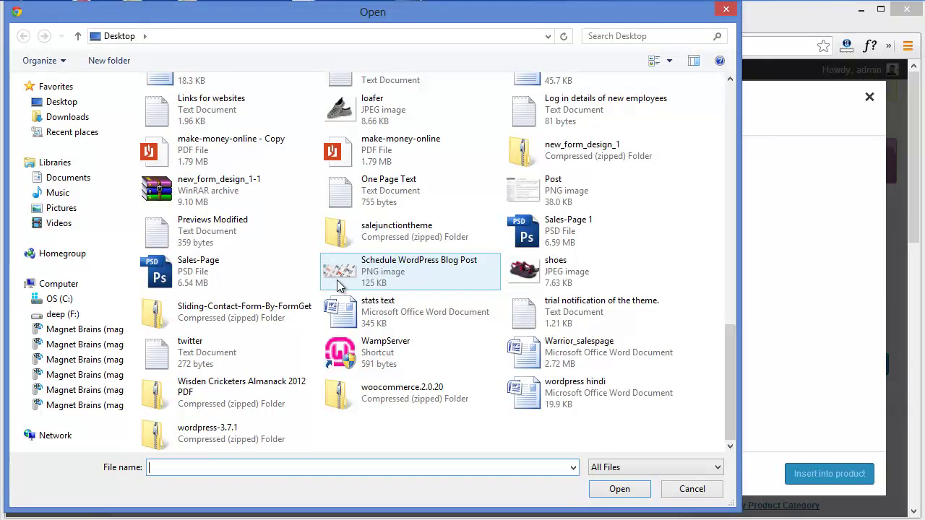
left_click(338, 109)
left_click(603, 489)
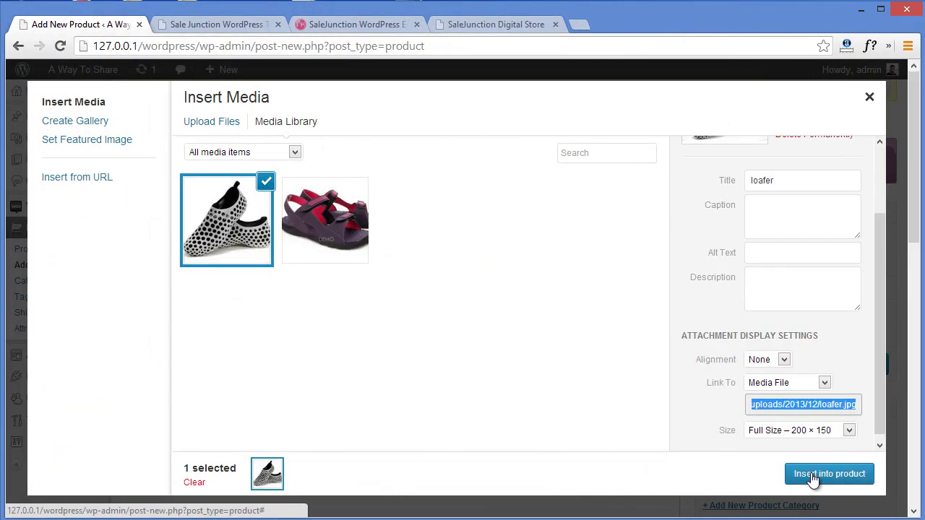
left_click(829, 474)
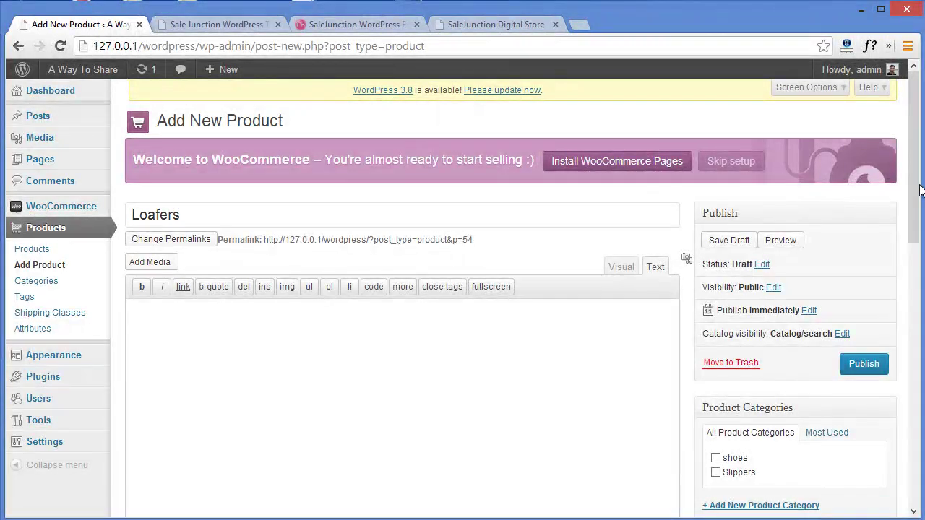
- Set regular price 6, sale price 5, and short description 'This is loafer'
scroll(599, 358, "down", 5)
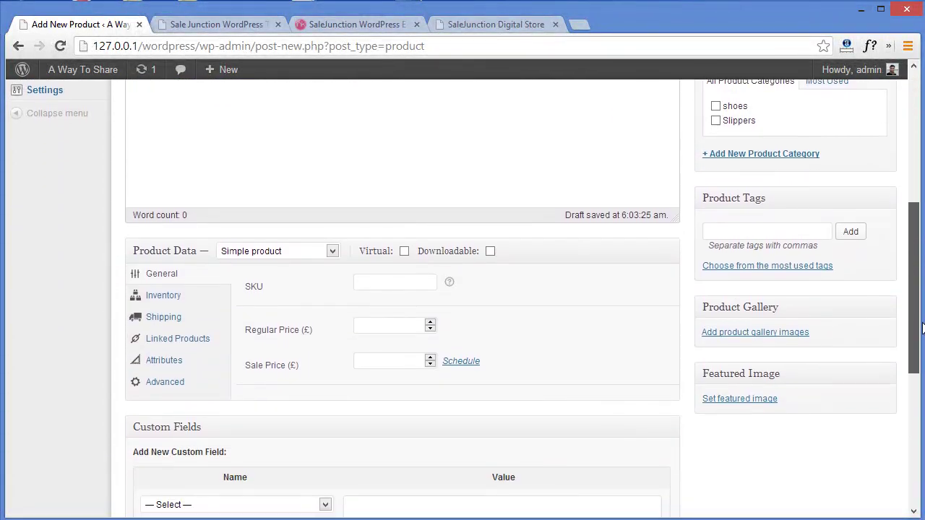
mouse_move(451, 282)
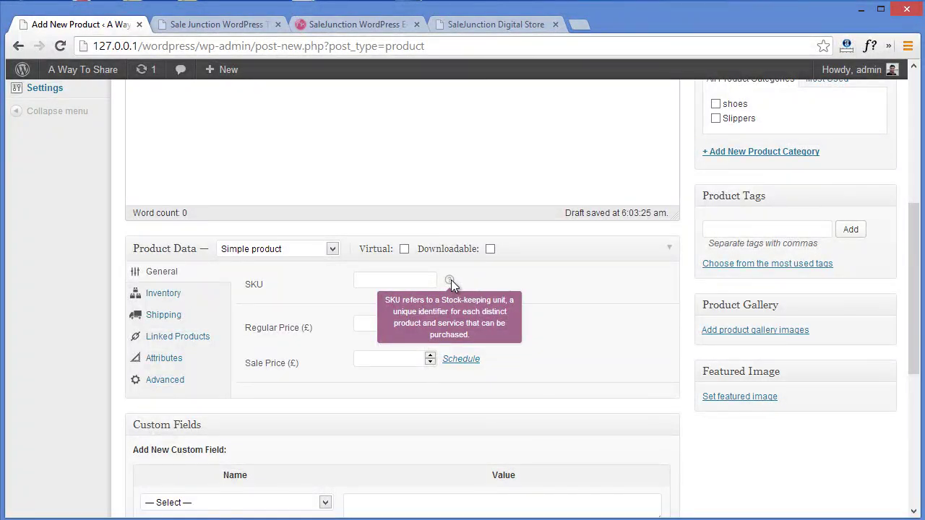
left_click(380, 324)
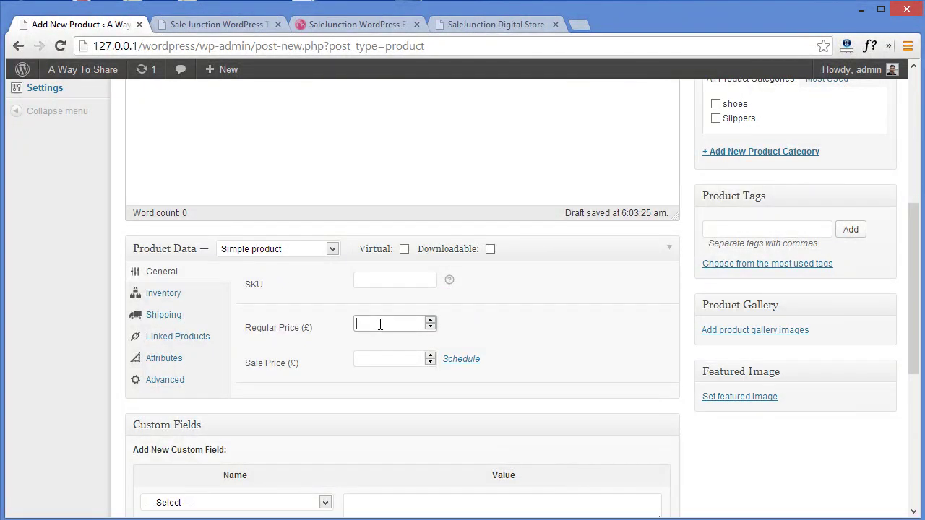
type("6")
left_click(398, 359)
type("8")
key("BackSpace")
type("5")
left_click_drag(914, 289, 914, 421)
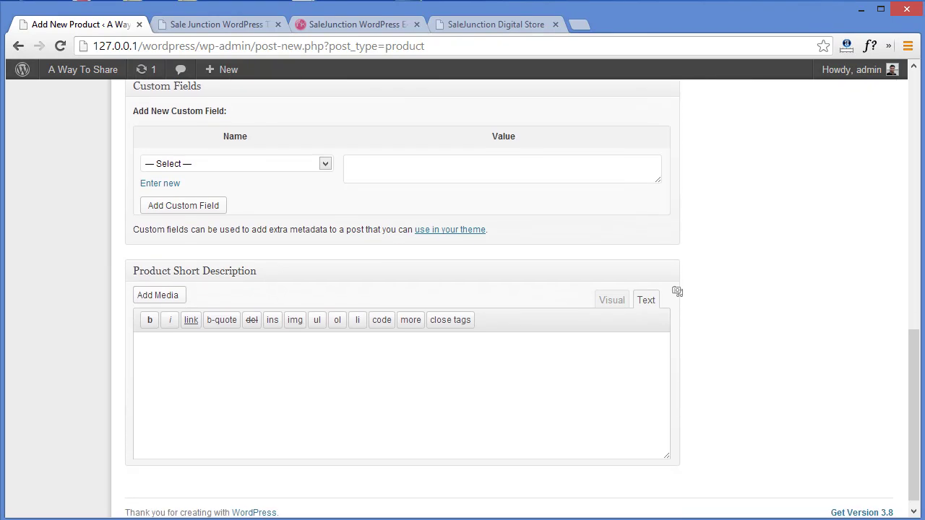
type("This is loafer.")
left_click_drag(914, 481, 914, 320)
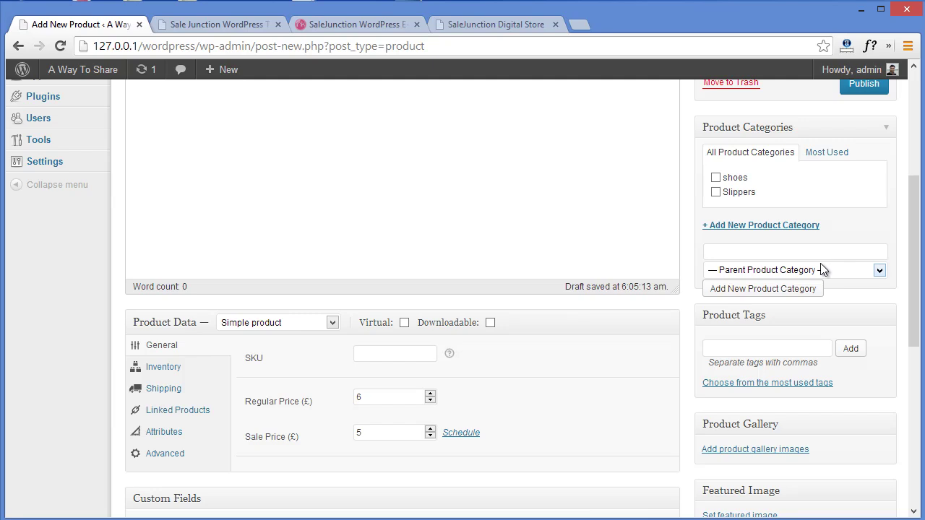
- Add a new 'Loafers' product category and publish the product
left_click(780, 227)
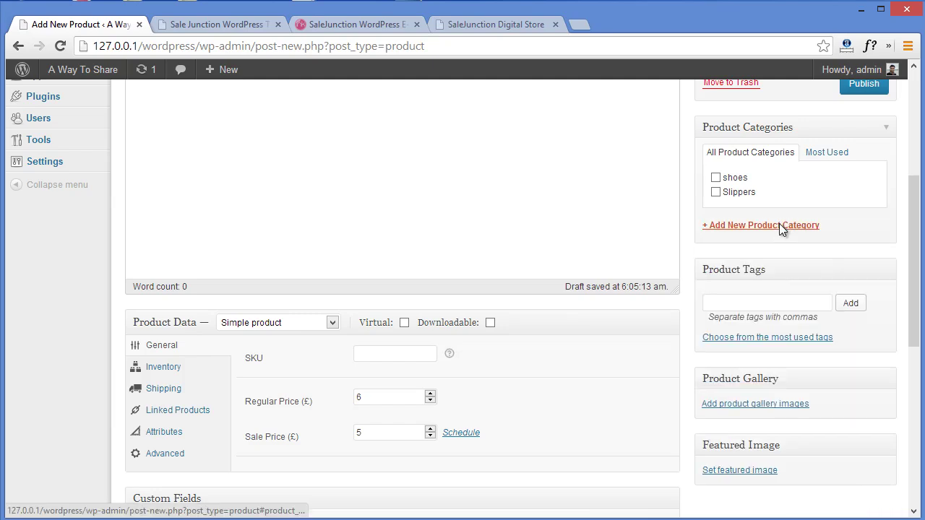
left_click(779, 227)
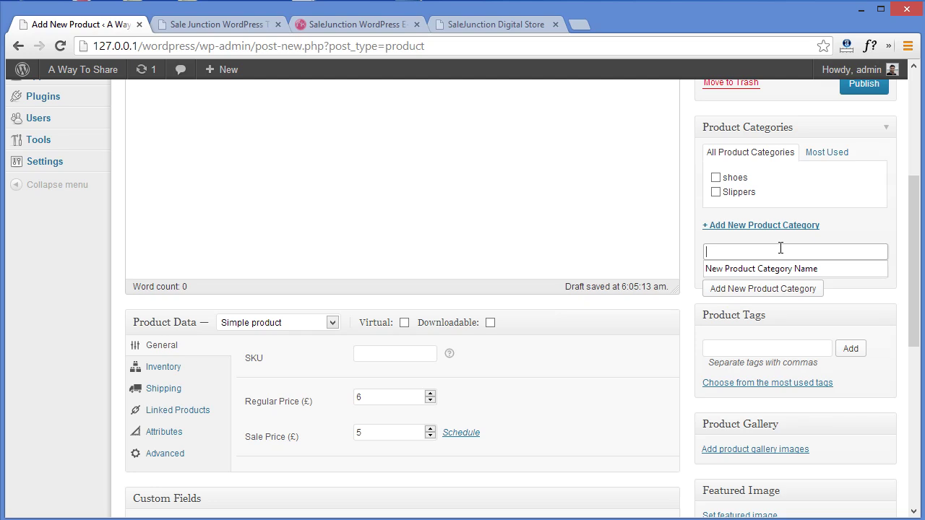
type("Loafers")
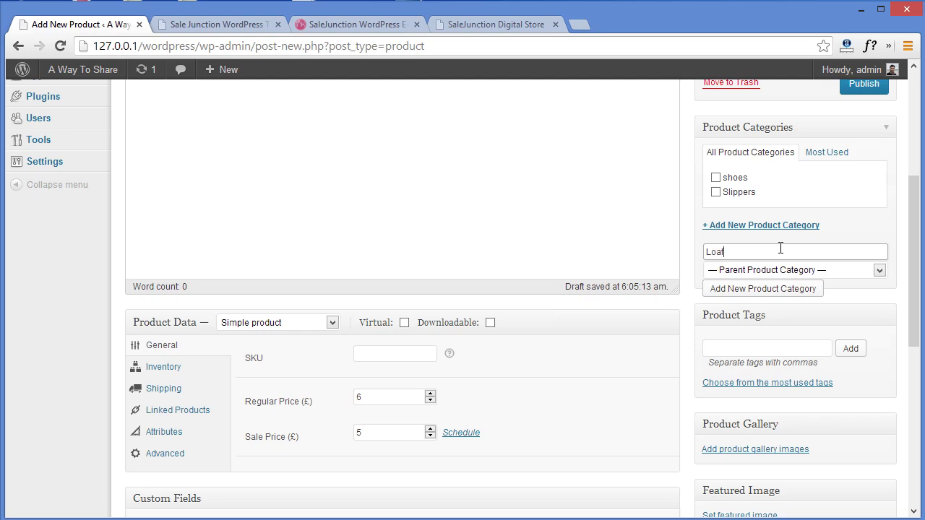
left_click(790, 287)
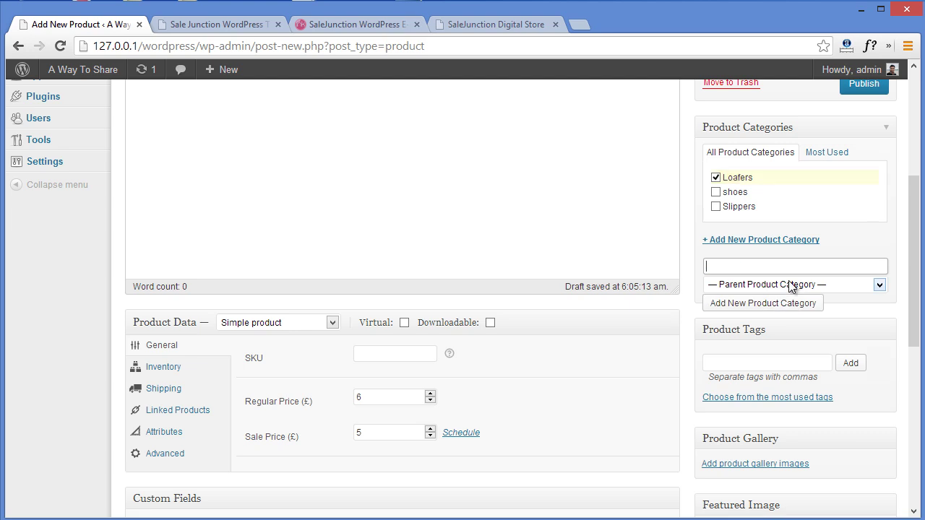
left_click_drag(917, 227, 912, 128)
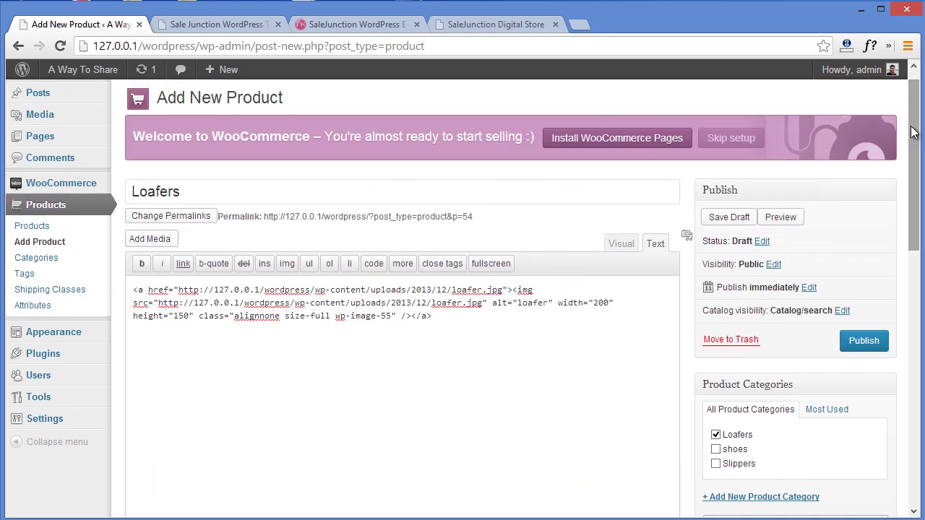
left_click(849, 347)
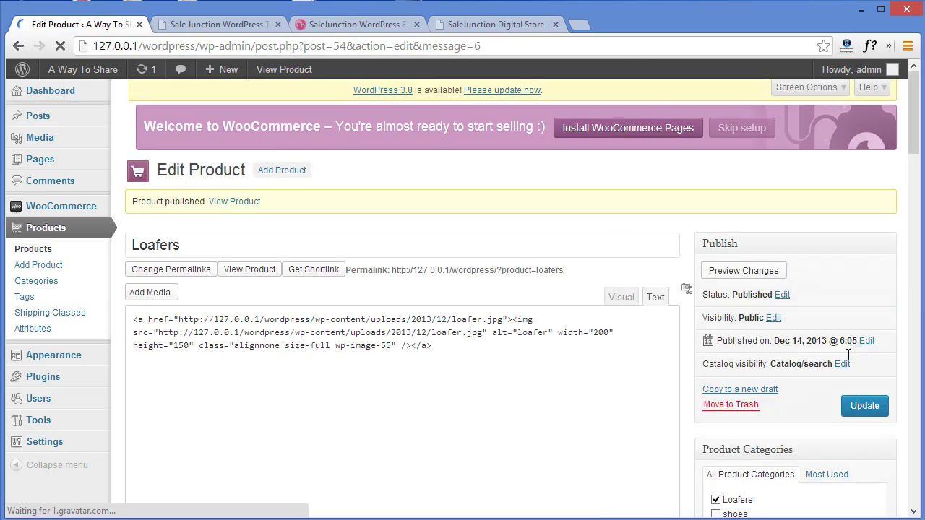
- Open the live Loafers product page and scroll through its image, £5 sale price and Loafers category
left_click(229, 211)
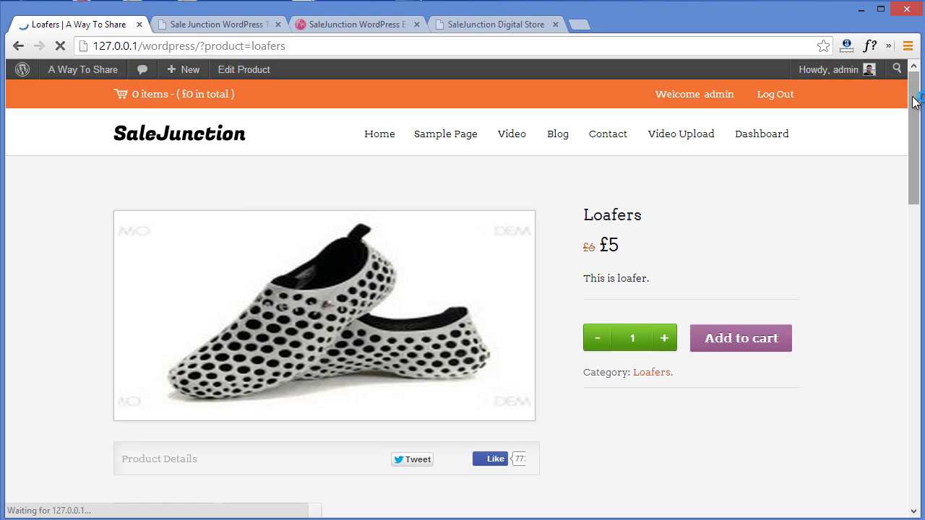
scroll(914, 102, "down", 1)
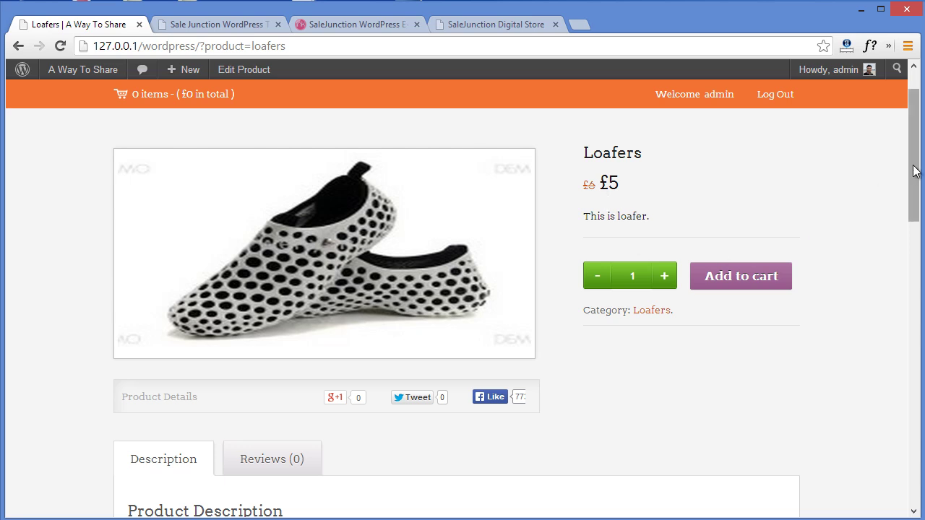
left_click_drag(914, 174, 911, 193)
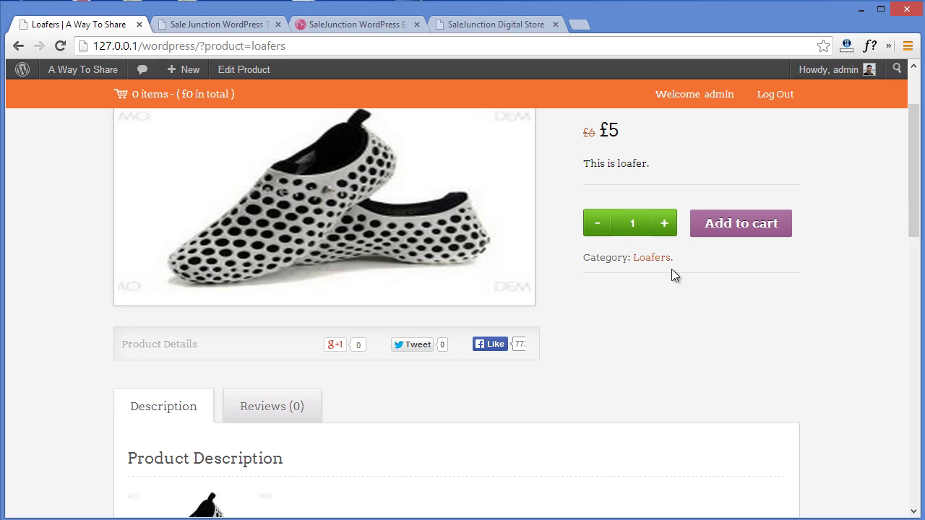
left_click_drag(914, 192, 907, 298)
scroll(906, 297, "up", 5)
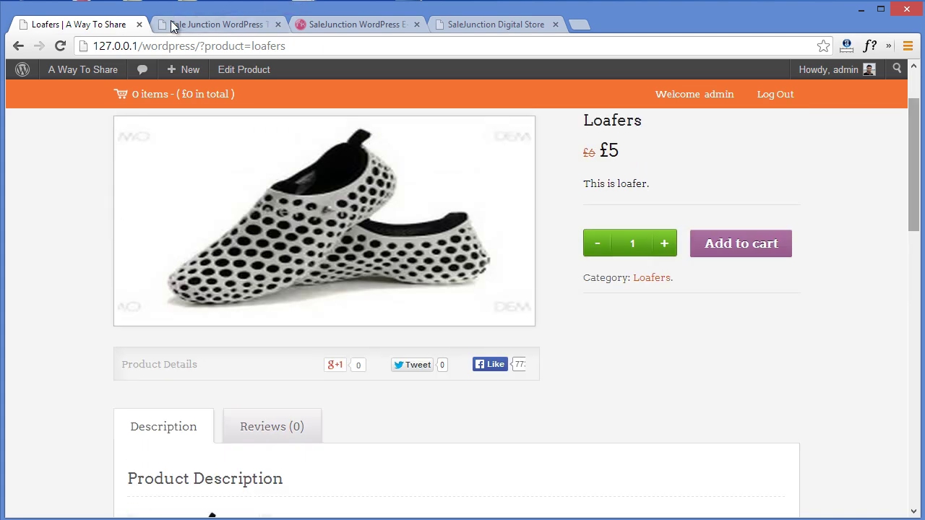
scroll(903, 195, "up", 2)
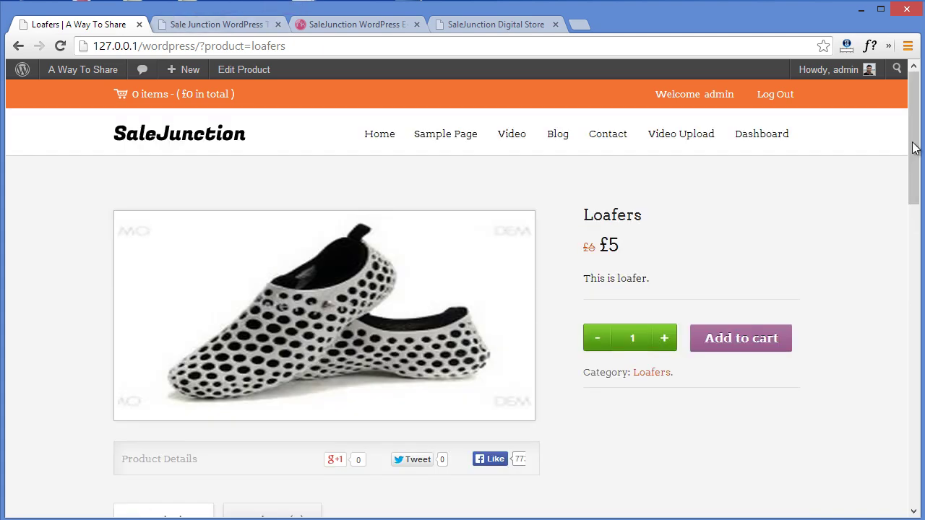
left_click(916, 201)
scroll(921, 172, "up", 2)
scroll(921, 172, "up", 3)
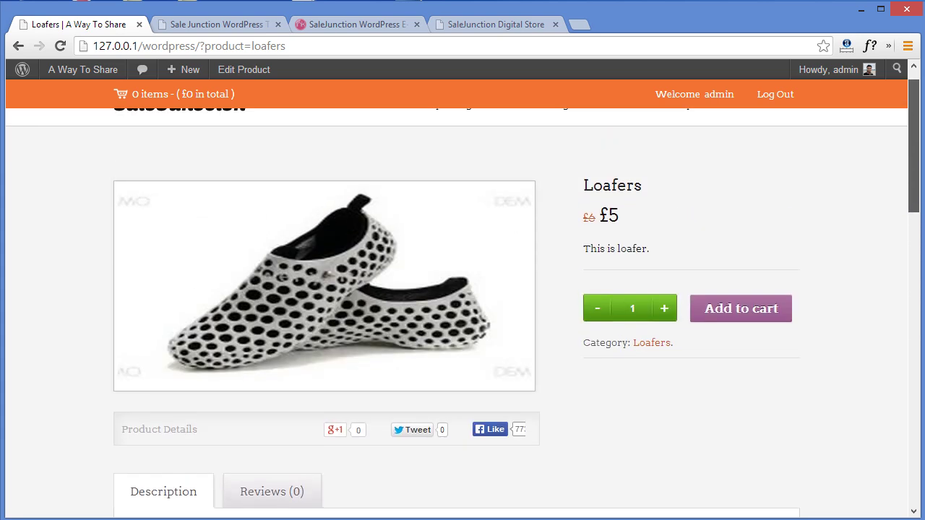
- Switch to the SaleJunction Digital Store demo tab and scroll to its WordPress Plugins, Themes and Logos categories
left_click(509, 24)
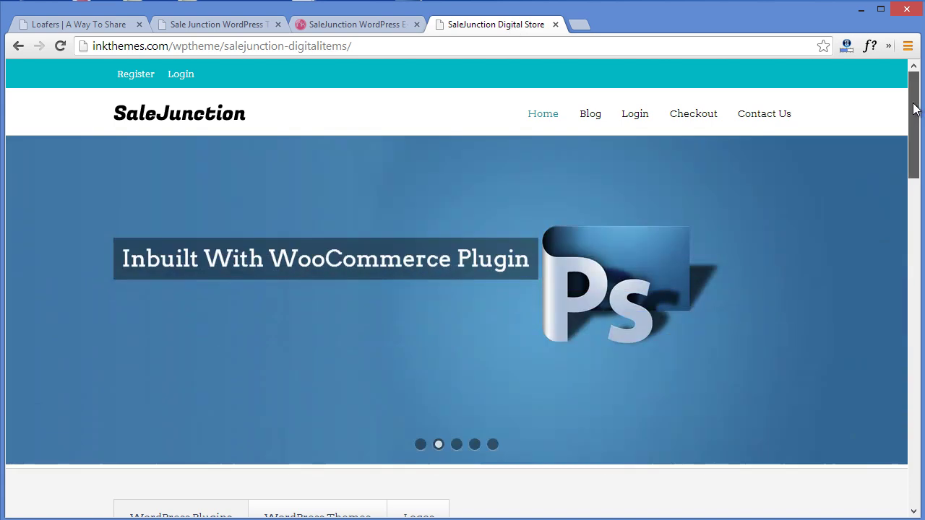
mouse_move(914, 108)
left_mouse_down()
mouse_move(912, 216)
mouse_move(914, 96)
left_mouse_up()
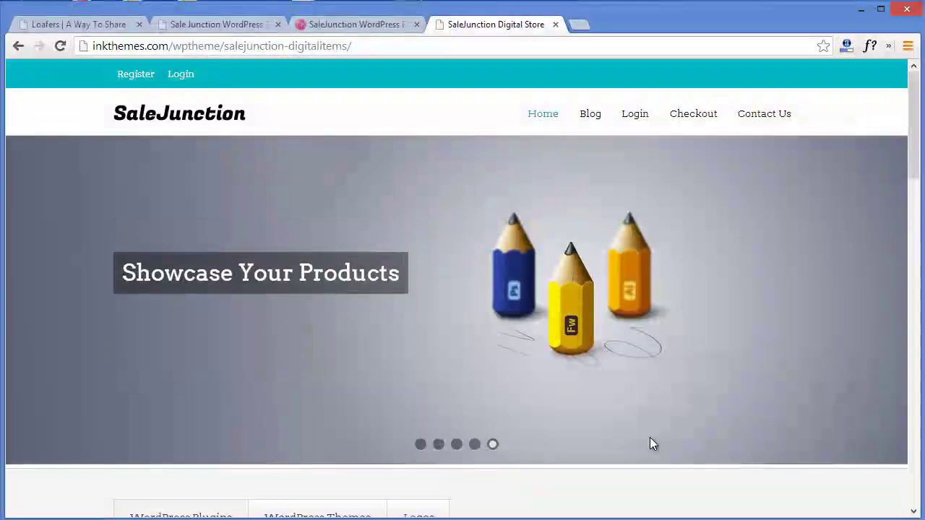
scroll(649, 438, "down", 1)
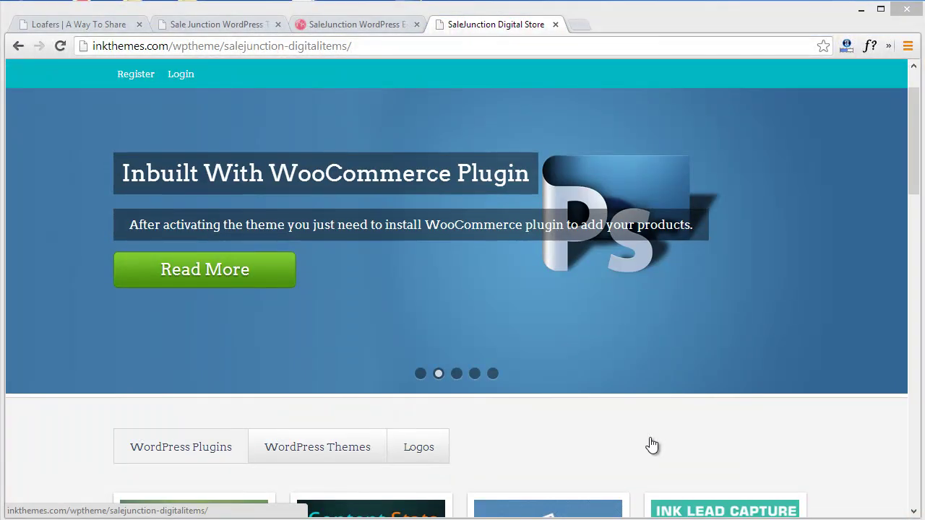